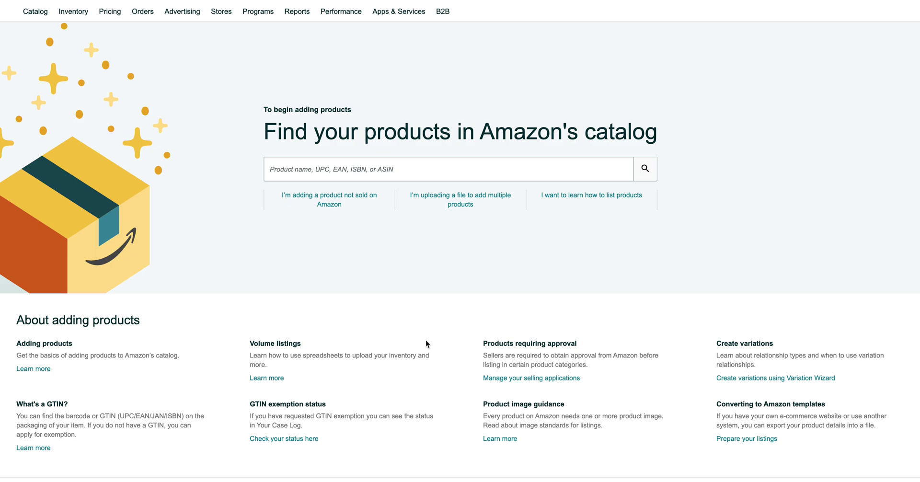
# Start adding a product not sold on Amazon and browse into Clothing, Shoes & Jewelry.
pyautogui.click(346, 202)
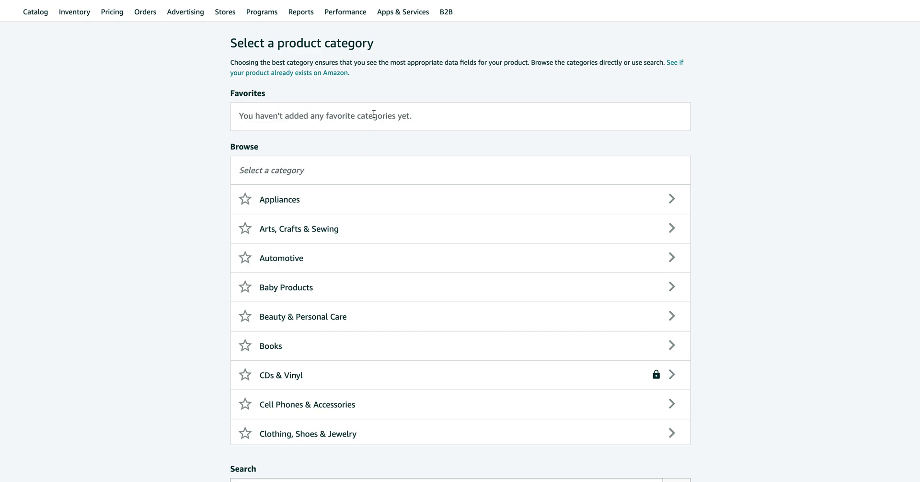
pyautogui.scroll(-2, 407, 292)
pyautogui.click(425, 370)
pyautogui.scroll(-1, 480, 318)
pyautogui.click(497, 329)
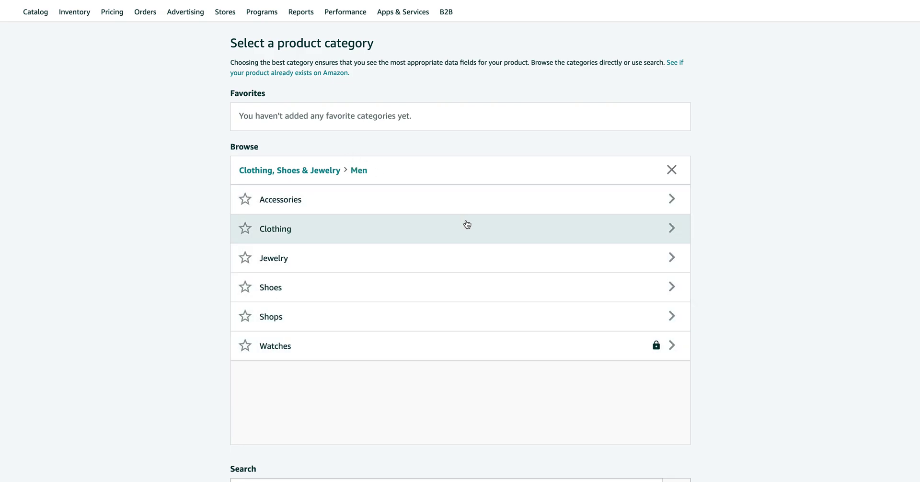
pyautogui.scroll(-2, 467, 224)
pyautogui.scroll(2, 431, 206)
pyautogui.click(320, 168)
# Select T-Shirts under Novelty & More › Clothing › Novelty › Men › Shirts.
pyautogui.scroll(-2, 496, 337)
pyautogui.click(493, 319)
pyautogui.click(462, 191)
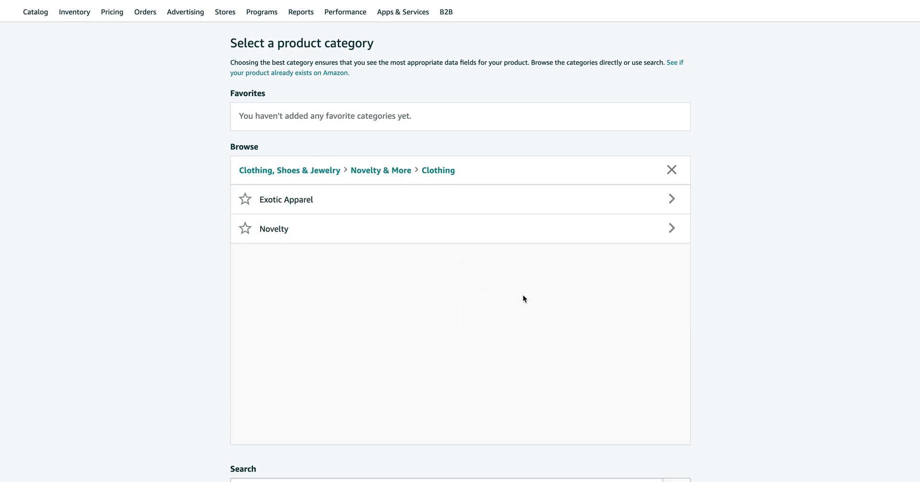
pyautogui.click(437, 230)
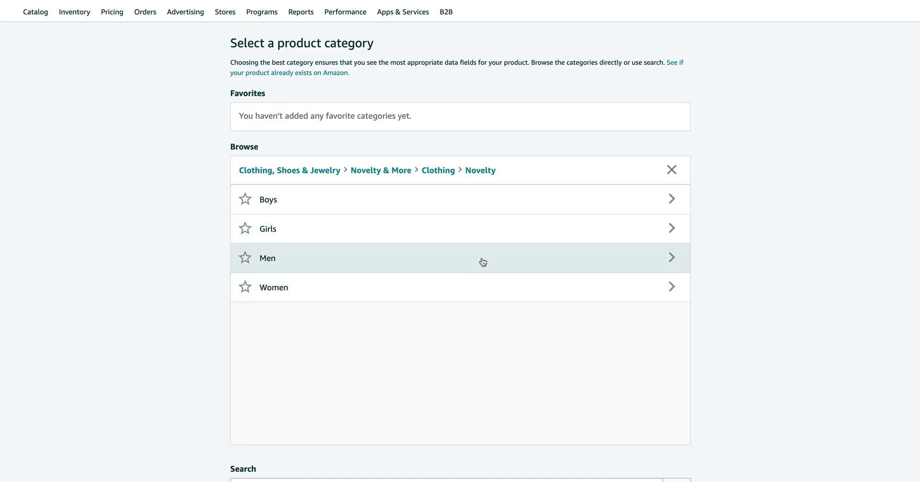
pyautogui.click(482, 259)
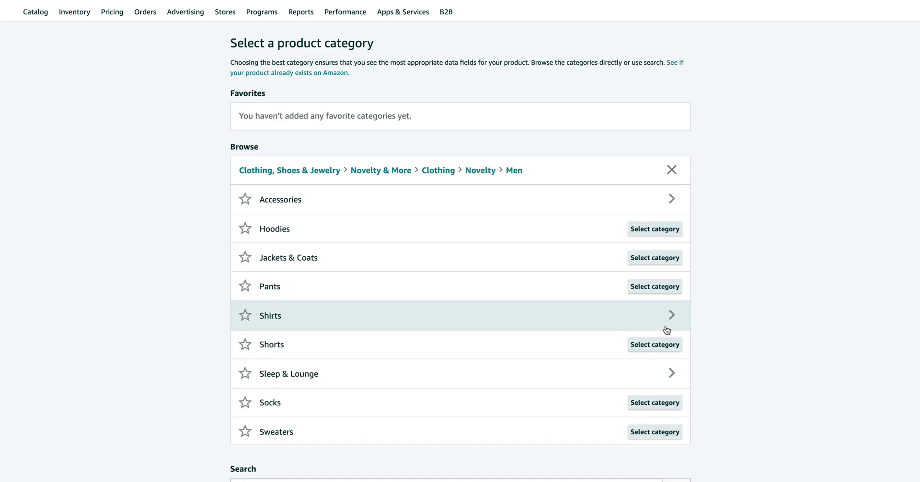
pyautogui.click(668, 317)
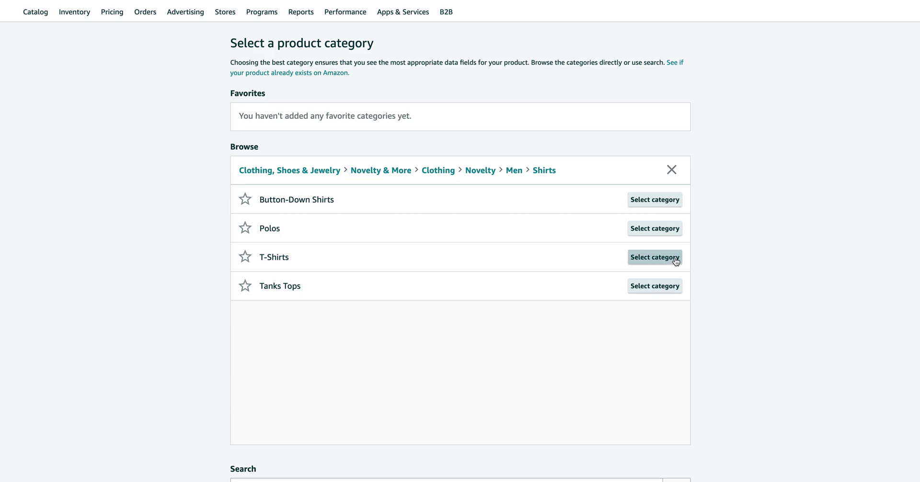
pyautogui.click(674, 259)
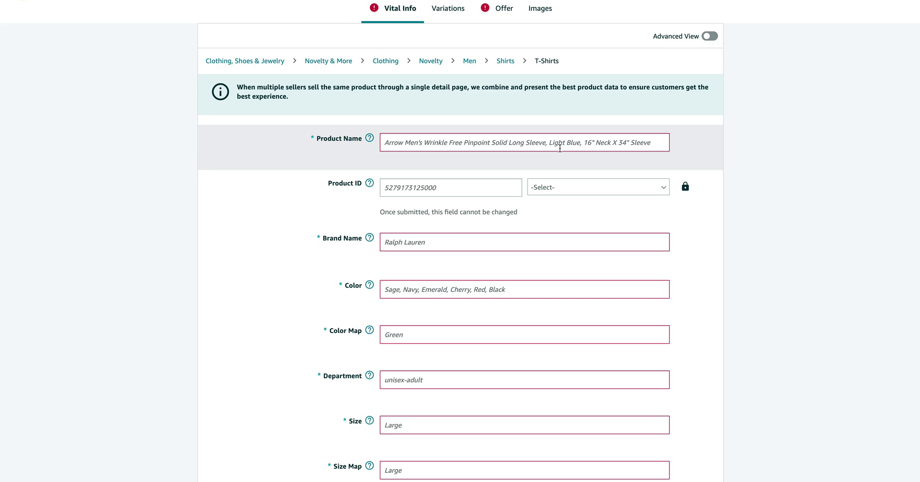
# Enter the crewneck short-sleeve tee product name and brand name Generic.
pyautogui.click(560, 148)
pyautogui.write('This Is Sunit Crewneck T-Shirt')
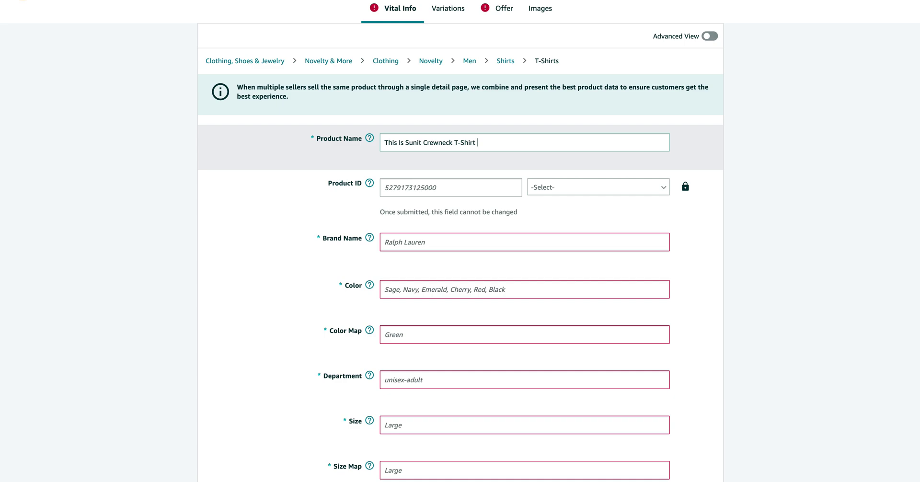
pyautogui.write('Short Sleeve Tee')
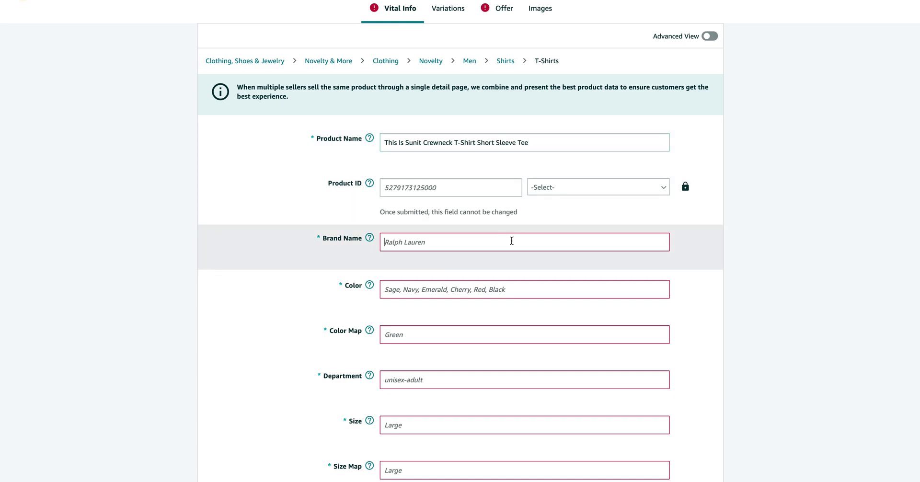
pyautogui.click(511, 240)
pyautogui.write('Generic')
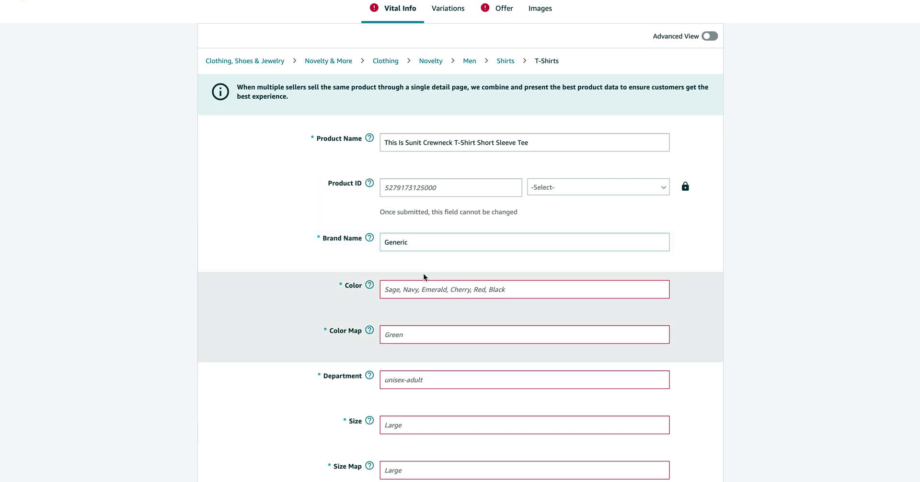
# Set the department to mens.
pyautogui.scroll(-2, 493, 305)
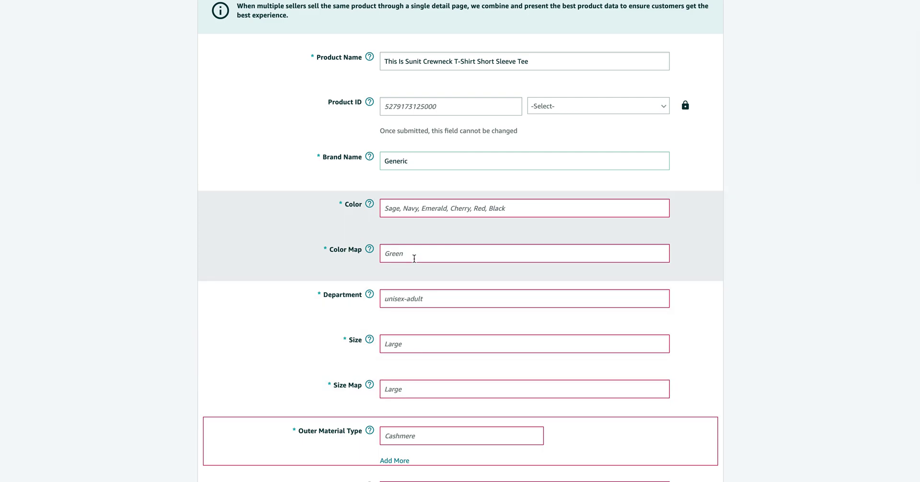
pyautogui.click(420, 299)
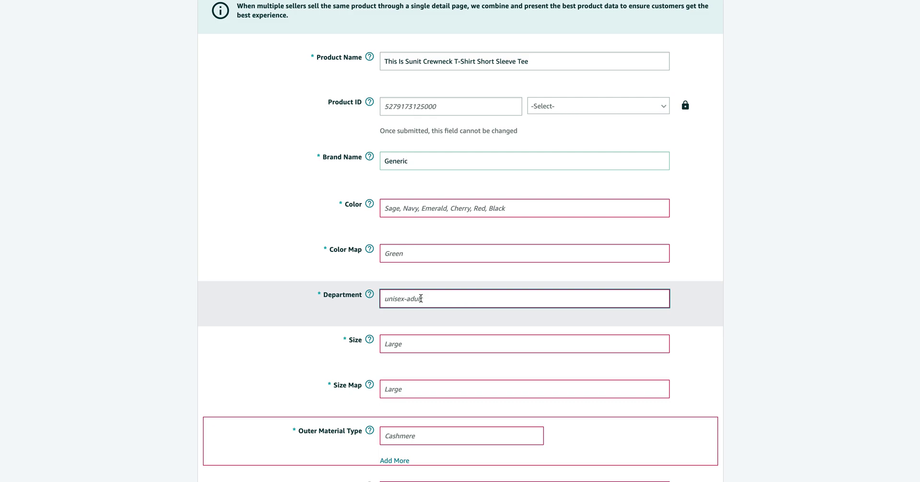
pyautogui.click(420, 298)
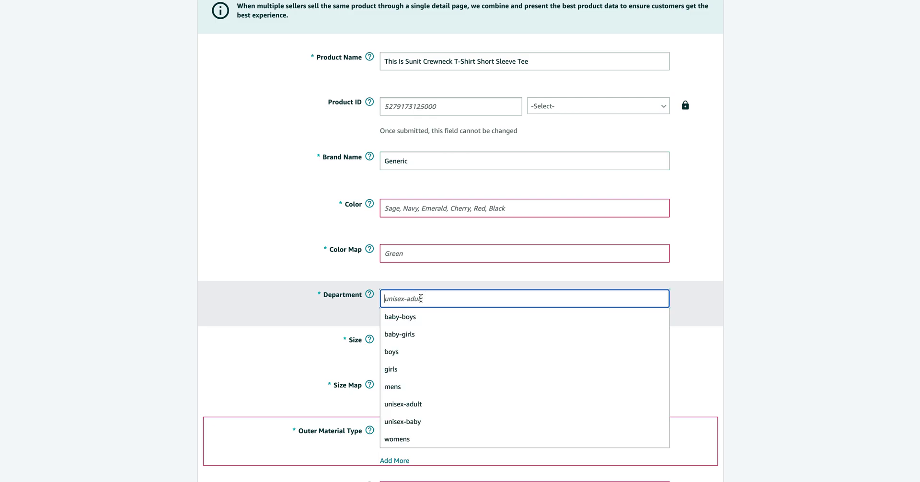
pyautogui.click(422, 385)
pyautogui.scroll(-3, 273, 360)
# Enter Cotton as outer material and material composition, and set Is Adult Product to No.
pyautogui.click(396, 321)
pyautogui.write('Cotton')
pyautogui.click(404, 412)
pyautogui.write('Cotton')
pyautogui.click(414, 383)
pyautogui.click(425, 420)
pyautogui.scroll(-2, 714, 313)
pyautogui.scroll(6, 669, 290)
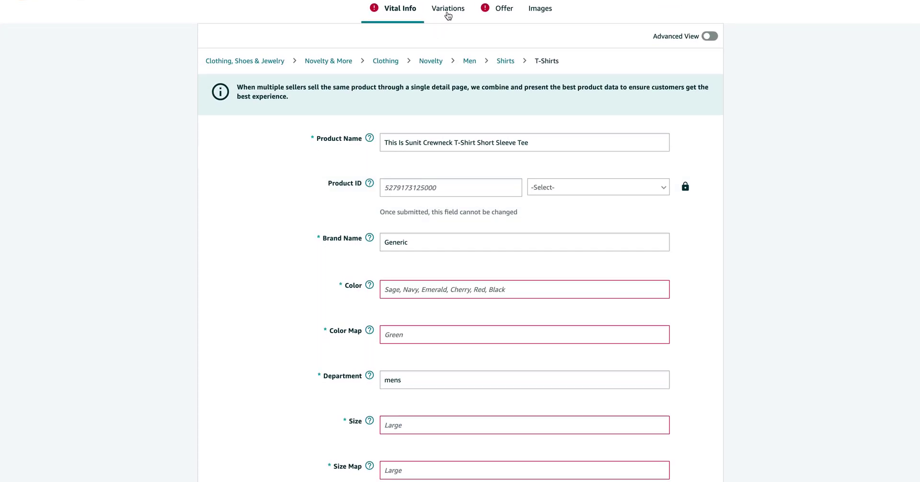
# Choose sizecolor as the variation theme in the Variations section.
pyautogui.click(447, 11)
pyautogui.click(344, 180)
pyautogui.scroll(-1, 333, 256)
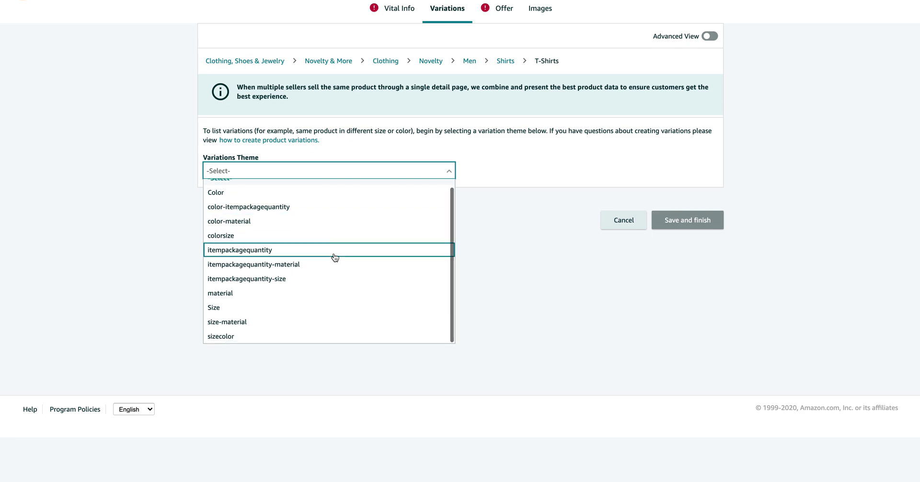
pyautogui.click(345, 338)
# Enter sizes Small, Medium, Large and colours Black, Grey, Blue, then add the variations.
pyautogui.click(266, 277)
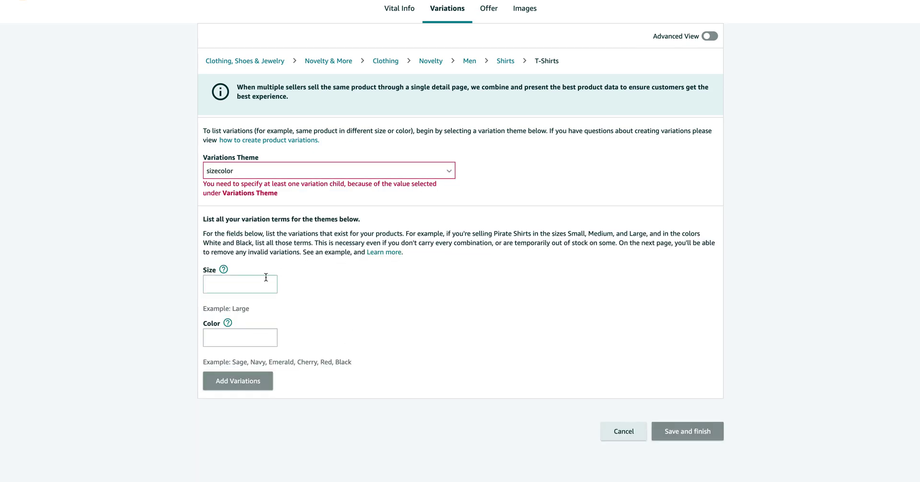
pyautogui.write('Small')
pyautogui.click(327, 281)
pyautogui.write('Medium')
pyautogui.click(394, 284)
pyautogui.write('Large')
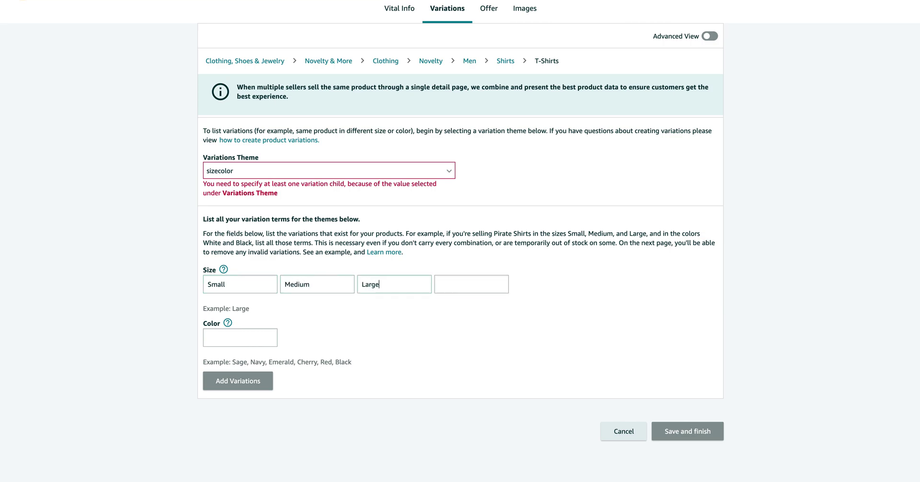
pyautogui.click(240, 337)
pyautogui.write('Bl')
pyautogui.write('Gre')
pyautogui.write('Blu')
pyautogui.click(214, 378)
# Set the Color Map to Black for the Small, Medium and Large Black rows.
pyautogui.scroll(-6, 322, 309)
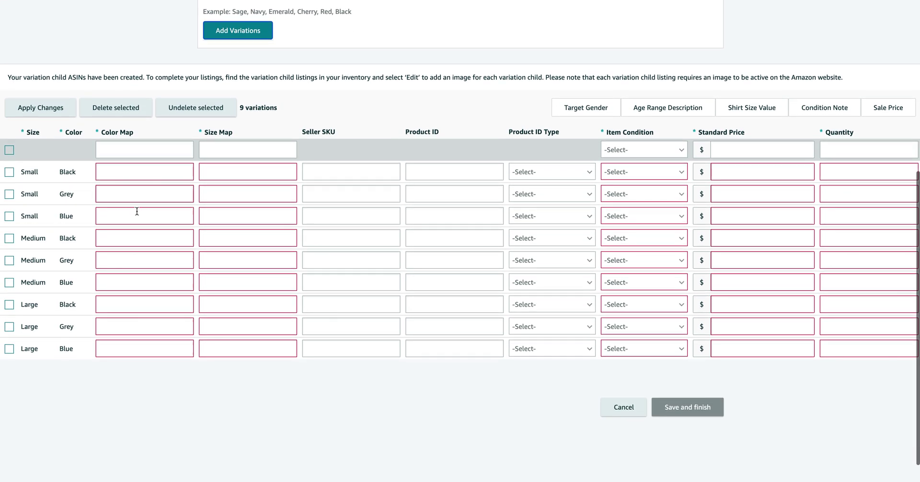
pyautogui.scroll(4, 332, 133)
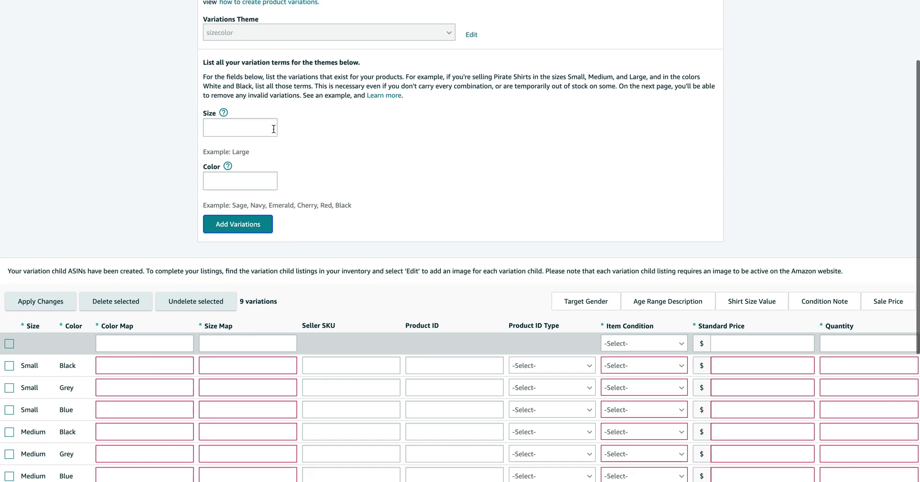
pyautogui.scroll(-1, 307, 211)
pyautogui.scroll(-1, 280, 277)
pyautogui.click(111, 250)
pyautogui.click(113, 250)
pyautogui.click(140, 289)
pyautogui.doubleClick(131, 250)
pyautogui.hotkey('ctrl', 'c')
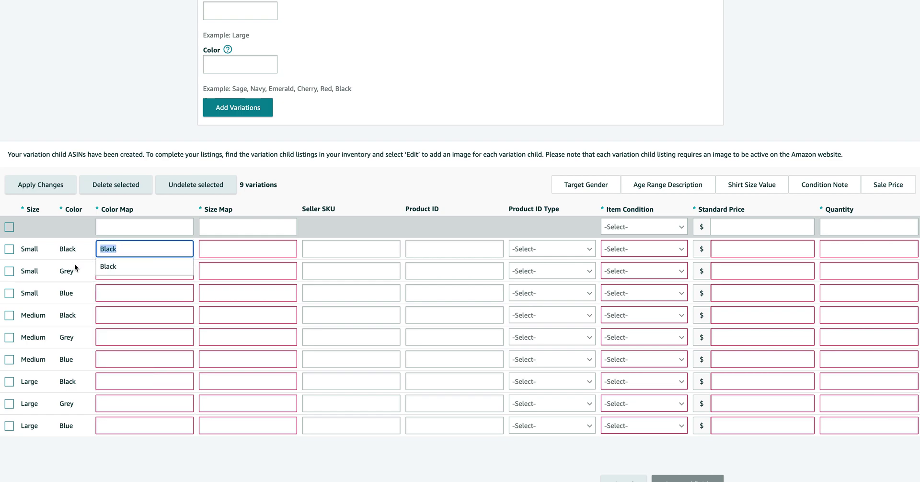
pyautogui.click(105, 314)
pyautogui.hotkey('ctrl', 'v')
pyautogui.click(121, 382)
pyautogui.hotkey('ctrl', 'v')
pyautogui.doubleClick(28, 249)
pyautogui.doubleClick(68, 249)
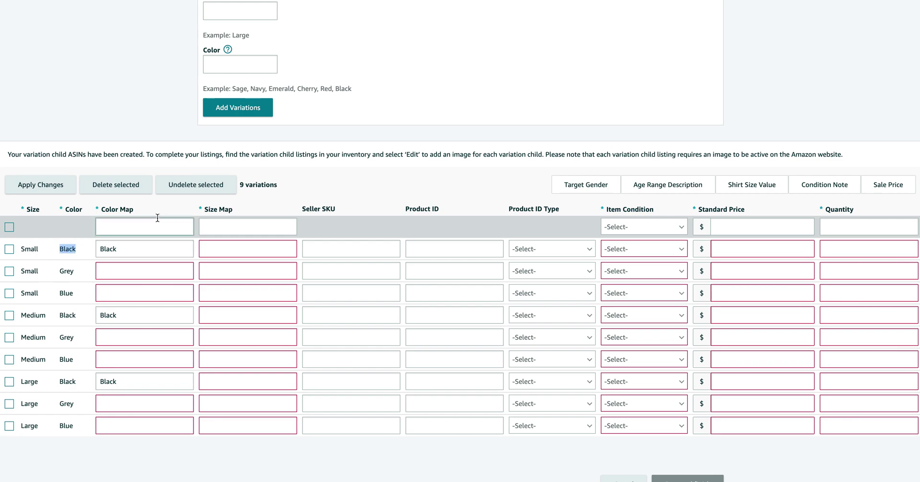
# Set the Color Map to Grey for the Small, Medium and Large Grey rows.
pyautogui.click(123, 275)
pyautogui.click(140, 411)
pyautogui.doubleClick(127, 268)
pyautogui.hotkey('ctrl', 'c')
pyautogui.click(117, 337)
pyautogui.hotkey('ctrl', 'v')
pyautogui.click(118, 402)
pyautogui.hotkey('ctrl', 'v')
# Set the Color Map to Blue for the Small, Medium and Large Blue rows.
pyautogui.click(98, 292)
pyautogui.write('Blue')
pyautogui.click(113, 308)
pyautogui.click(119, 360)
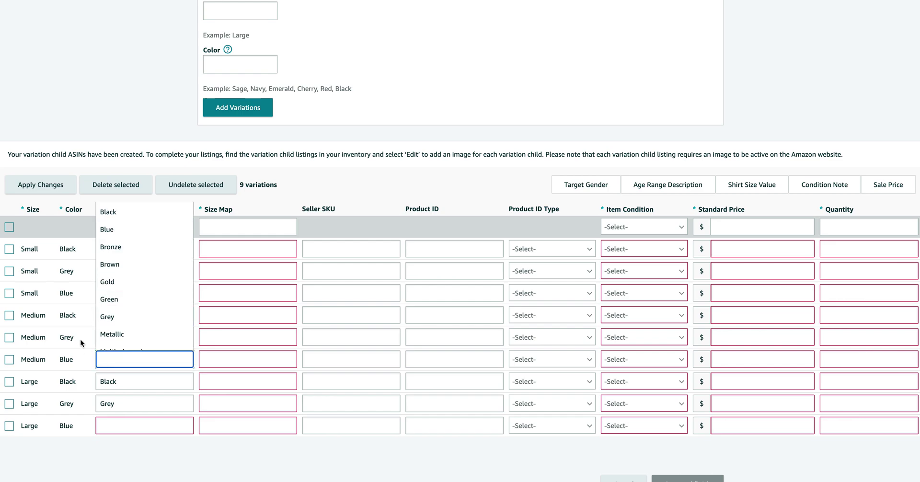
pyautogui.click(137, 293)
pyautogui.doubleClick(140, 295)
pyautogui.click(128, 361)
pyautogui.hotkey('ctrl', 'v')
pyautogui.click(129, 424)
pyautogui.hotkey('ctrl', 'v')
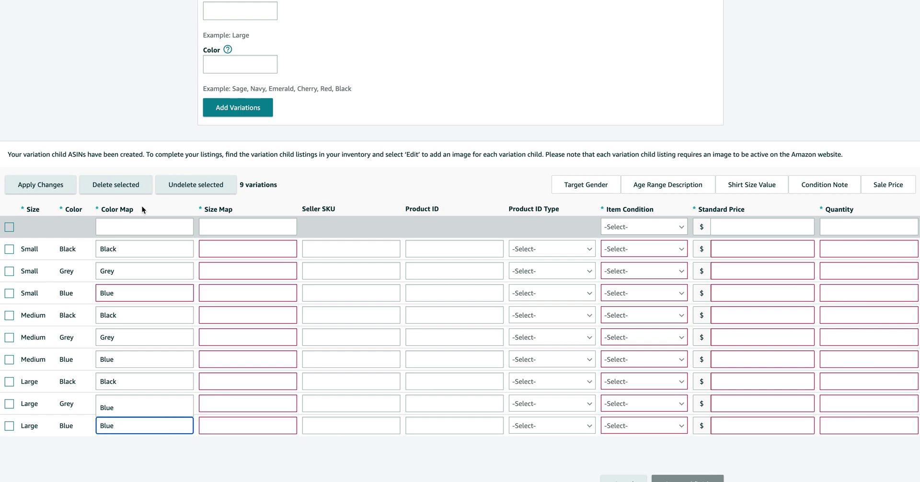
# Set the Small/Black, Small/Grey and Small/Blue size maps to Small.
pyautogui.click(257, 252)
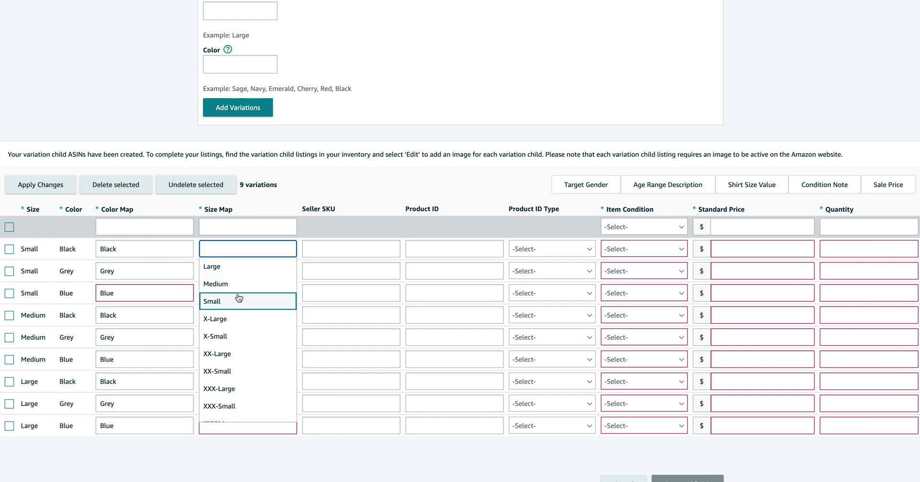
pyautogui.click(240, 298)
pyautogui.click(242, 248)
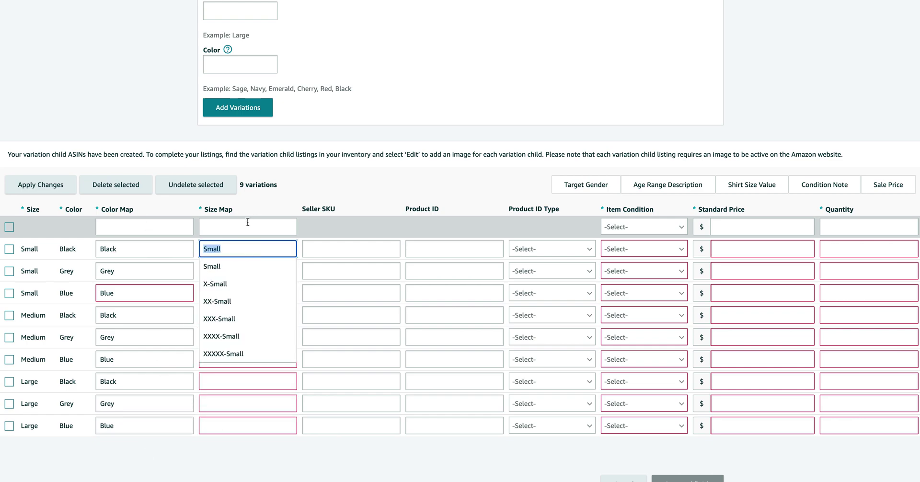
pyautogui.click(269, 199)
pyautogui.click(244, 271)
pyautogui.hotkey('ctrl', 'v')
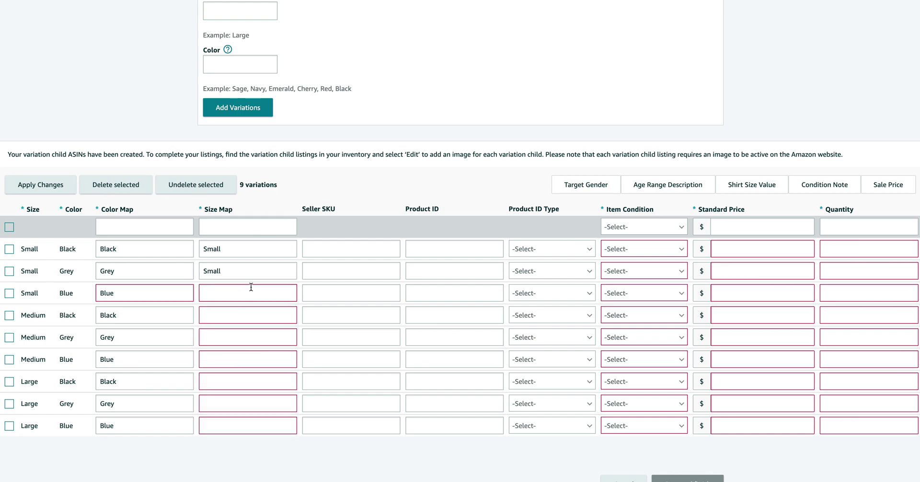
pyautogui.click(251, 288)
pyautogui.hotkey('ctrl', 'v')
pyautogui.click(302, 189)
# Set the Medium/Black, Medium/Grey and Medium/Blue size maps to Medium, replacing mistaken Small entries.
pyautogui.click(259, 315)
pyautogui.write('Mediu')
pyautogui.click(243, 332)
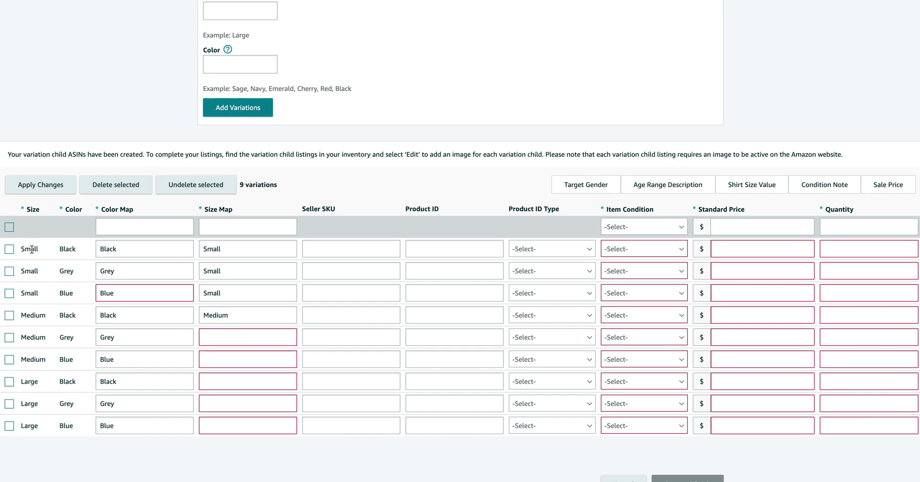
pyautogui.click(238, 338)
pyautogui.write('Small')
pyautogui.click(242, 355)
pyautogui.write('Small')
pyautogui.click(248, 398)
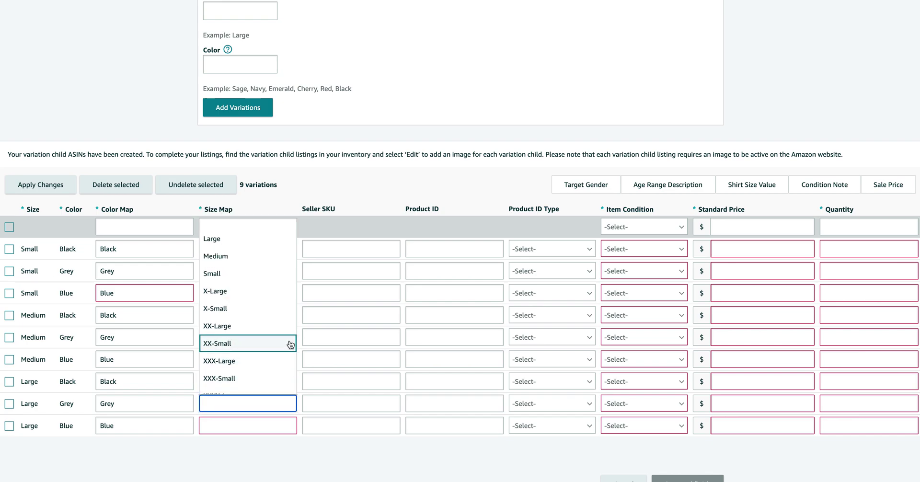
pyautogui.click(349, 178)
pyautogui.doubleClick(238, 336)
pyautogui.write('Medium')
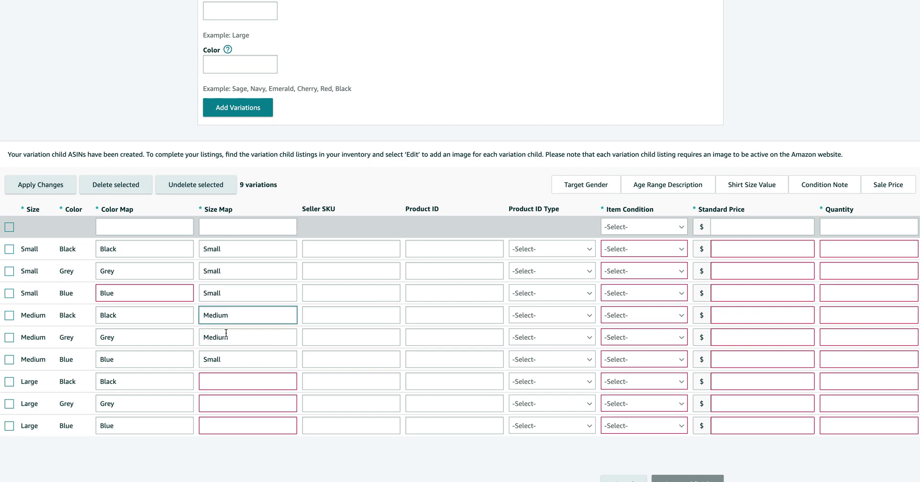
pyautogui.click(240, 361)
pyautogui.doubleClick(240, 358)
pyautogui.write('Medium')
# Enter Large as the size map for the Large/Black, Large/Grey and Large/Blue rows.
pyautogui.click(240, 378)
pyautogui.write('Large')
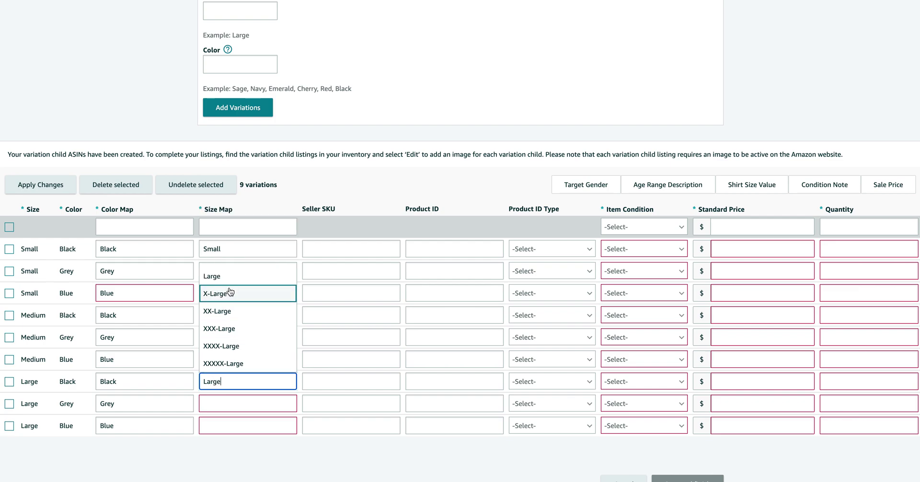
pyautogui.click(228, 280)
pyautogui.click(249, 380)
pyautogui.click(249, 401)
pyautogui.write('Large')
pyautogui.click(246, 423)
pyautogui.write('Large')
pyautogui.click(240, 353)
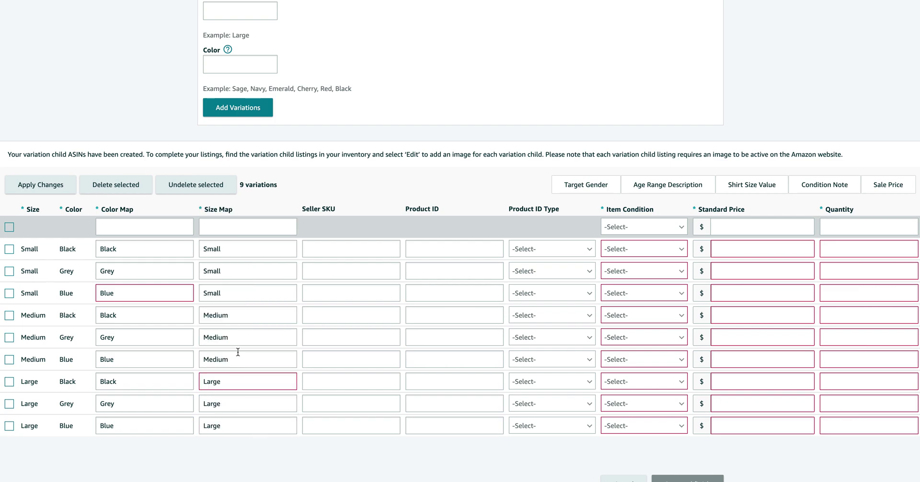
pyautogui.click(254, 384)
pyautogui.click(253, 429)
pyautogui.click(254, 450)
# Correct the Large/Black size map from X-Large back to Large.
pyautogui.click(248, 383)
pyautogui.write('La')
pyautogui.press('BackSpace')
pyautogui.press('BackSpace')
pyautogui.write('Large')
pyautogui.click(214, 276)
pyautogui.click(212, 381)
pyautogui.click(173, 381)
pyautogui.click(236, 378)
pyautogui.click(240, 294)
pyautogui.click(238, 385)
pyautogui.tripleClick(238, 383)
pyautogui.write('Large')
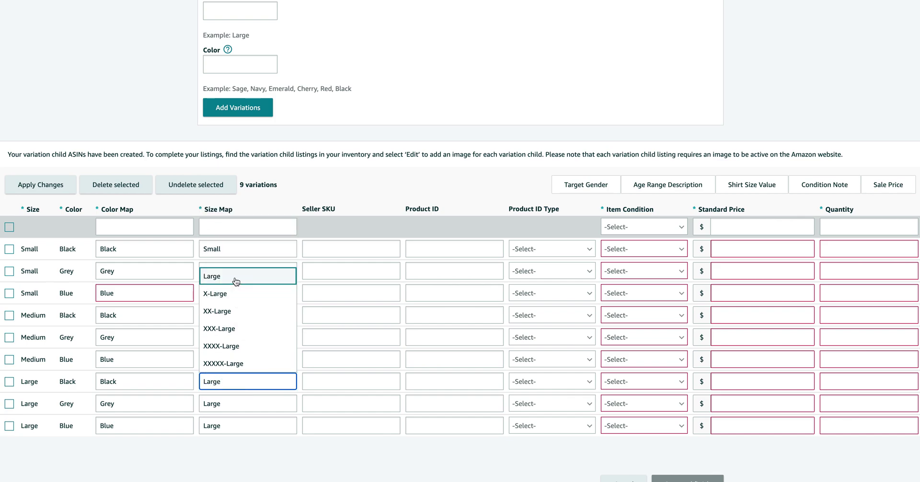
pyautogui.click(236, 278)
# Try fixing the Small/Blue colour map by retyping its final letter.
pyautogui.click(160, 338)
pyautogui.click(151, 293)
pyautogui.press('BackSpace')
pyautogui.write('e')
pyautogui.click(144, 335)
pyautogui.click(139, 292)
pyautogui.click(128, 309)
pyautogui.click(133, 287)
pyautogui.click(155, 332)
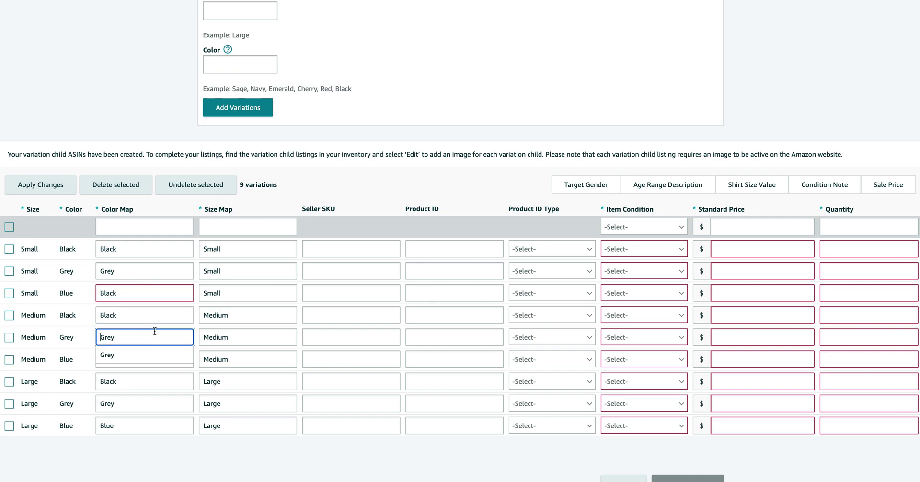
# Replace Black with Blue in the Small/Blue colour map and check the row's values.
pyautogui.doubleClick(150, 292)
pyautogui.write('Blue')
pyautogui.click(125, 309)
pyautogui.click(239, 293)
pyautogui.click(319, 290)
pyautogui.doubleClick(140, 294)
pyautogui.click(146, 371)
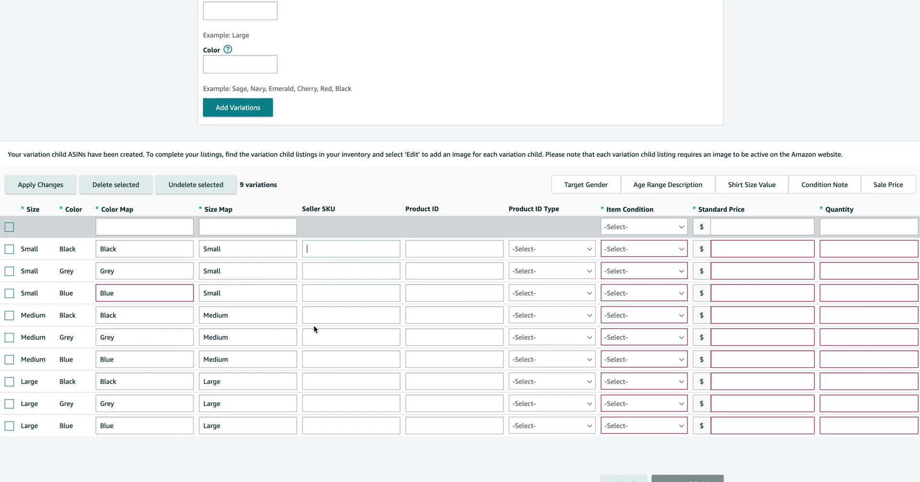
# Enter the first-row SKU GEN-THISISSUNIT-S-BLACK and select it for copying.
pyautogui.write('G-THISISSUNIT-')
pyautogui.doubleClick(307, 249)
pyautogui.write('EN')
pyautogui.doubleClick(332, 249)
pyautogui.click(383, 252)
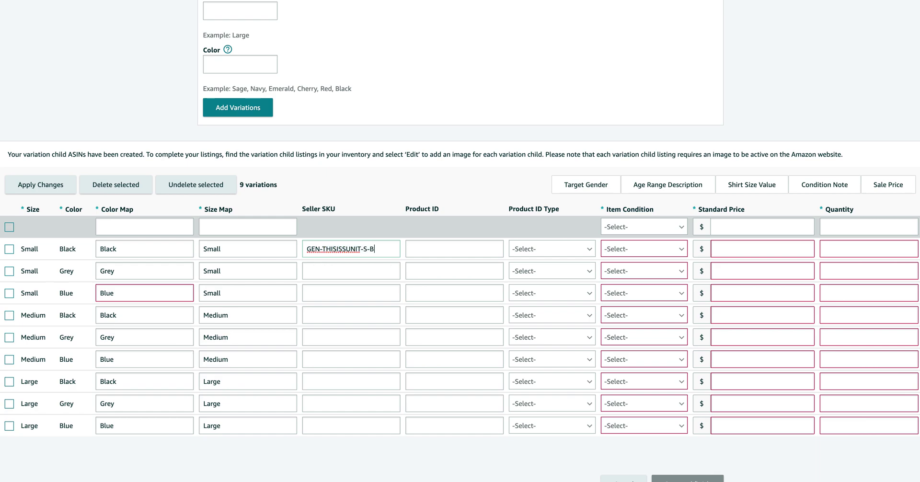
pyautogui.hotkey('ctrl', 'a')
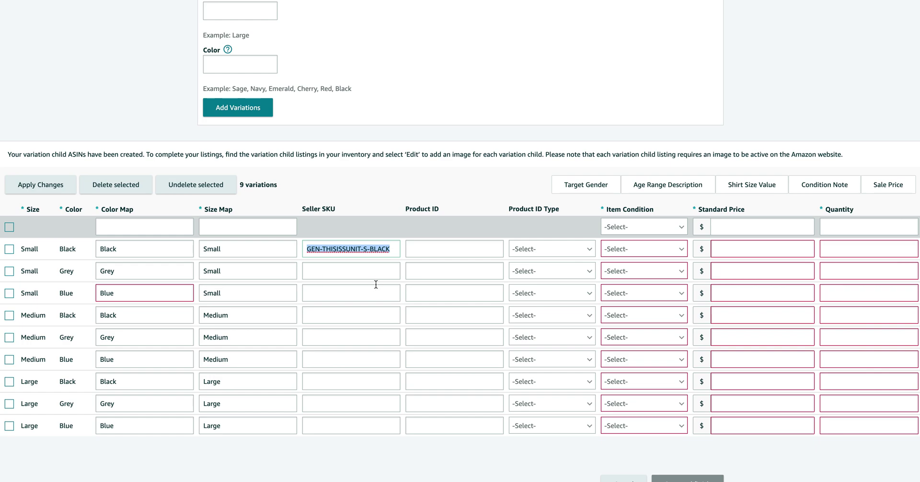
# Give rows 2 and 3 SKUs GEN-THISISSUNIT-S-GREY and GEN-THISISSUNIT-S-BLUE.
pyautogui.click(377, 276)
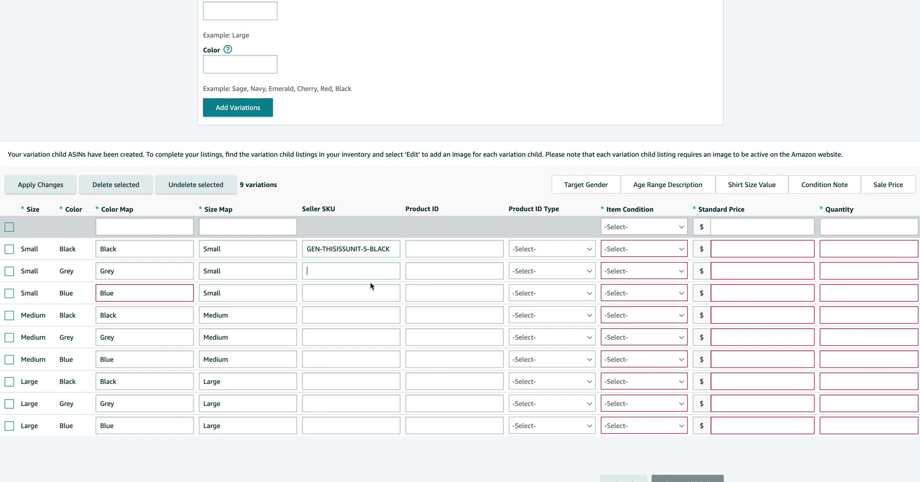
pyautogui.hotkey('ctrl', 'v')
pyautogui.click(373, 294)
pyautogui.hotkey('ctrl', 'v')
pyautogui.doubleClick(383, 272)
pyautogui.write('GREY')
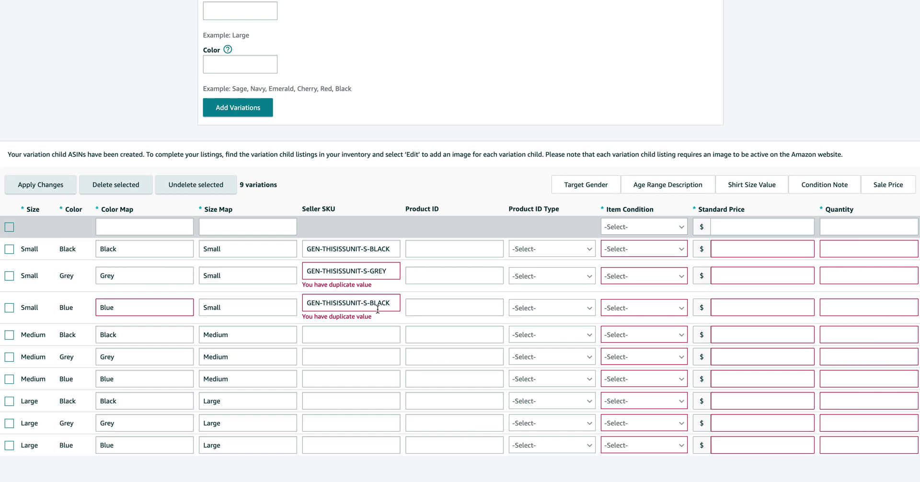
pyautogui.doubleClick(383, 293)
pyautogui.write('BL')
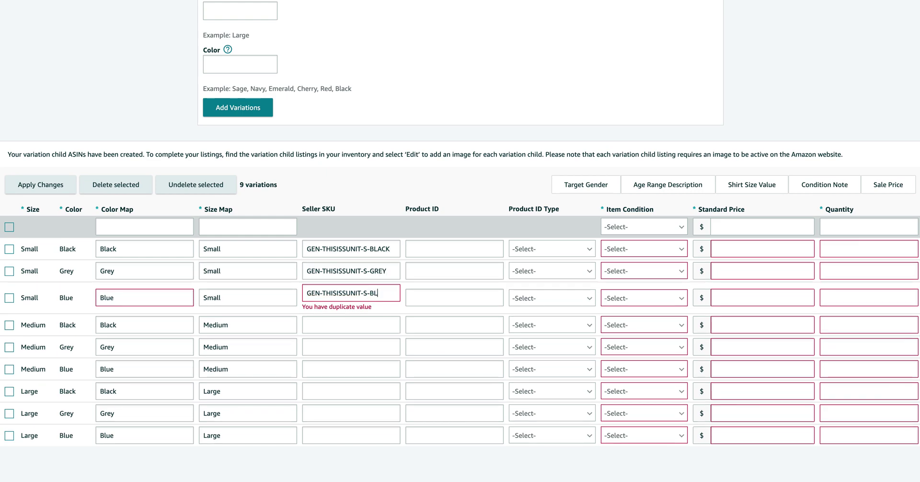
pyautogui.write('UE')
# Create row 4's SKU GEN-THISISSUNIT-M-BLACK and copy it.
pyautogui.click(367, 325)
pyautogui.hotkey('ctrl', 'v')
pyautogui.doubleClick(368, 315)
pyautogui.write('M')
pyautogui.hotkey('ctrl', 'a')
pyautogui.hotkey('ctrl', 'c')
# Give rows 5 and 6 SKUs GEN-THISISSUNIT-M-GREY and GEN-THISISSUNIT-M-BLUE.
pyautogui.click(368, 337)
pyautogui.hotkey('ctrl', 'v')
pyautogui.doubleClick(377, 339)
pyautogui.write('GREY')
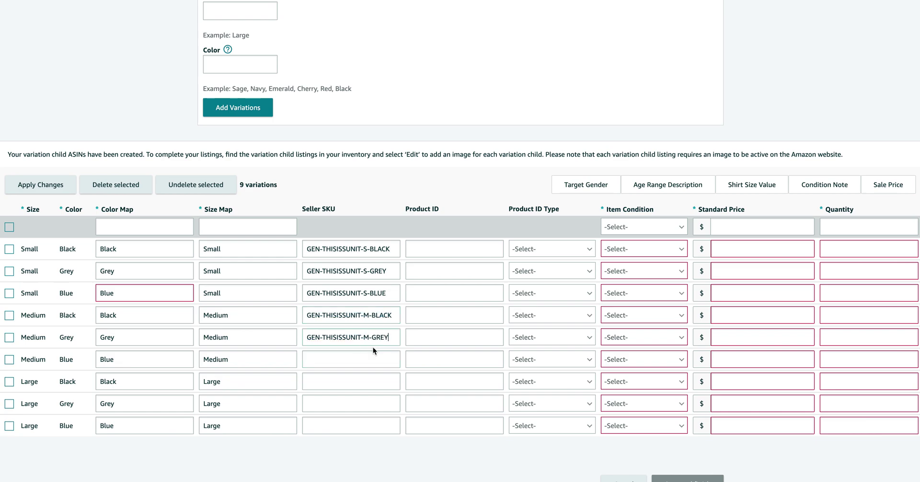
pyautogui.click(374, 359)
pyautogui.hotkey('ctrl', 'v')
pyautogui.doubleClick(381, 358)
pyautogui.write('BLUE')
# Set row 7's SKU to GEN-THISISSUNIT-L-BLACK and select it for copying.
pyautogui.click(374, 380)
pyautogui.hotkey('ctrl', 'v')
pyautogui.doubleClick(377, 381)
pyautogui.doubleClick(367, 380)
pyautogui.write('L')
pyautogui.doubleClick(376, 381)
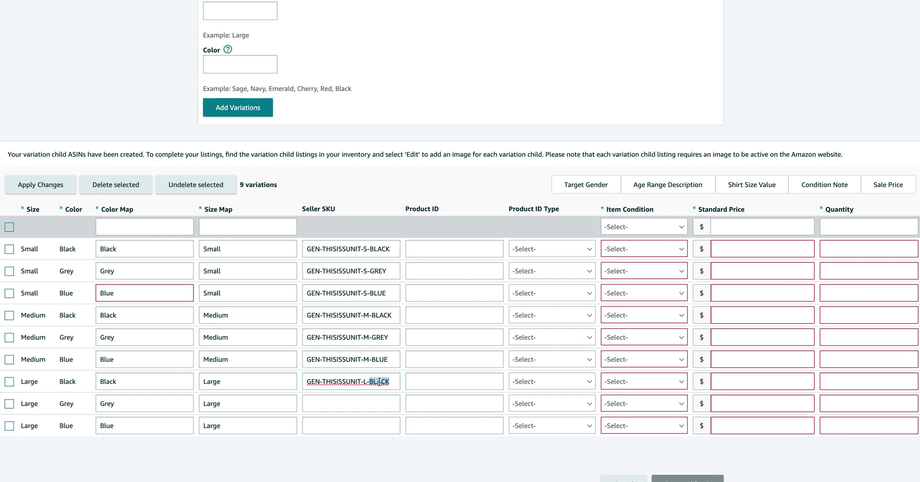
pyautogui.write('BLACK')
pyautogui.tripleClick(378, 381)
# Paste the Large SKU into rows 8 and 9 and start trimming them for Grey and Blue.
pyautogui.click(378, 404)
pyautogui.hotkey('ctrl', 'v')
pyautogui.press('BackSpace')
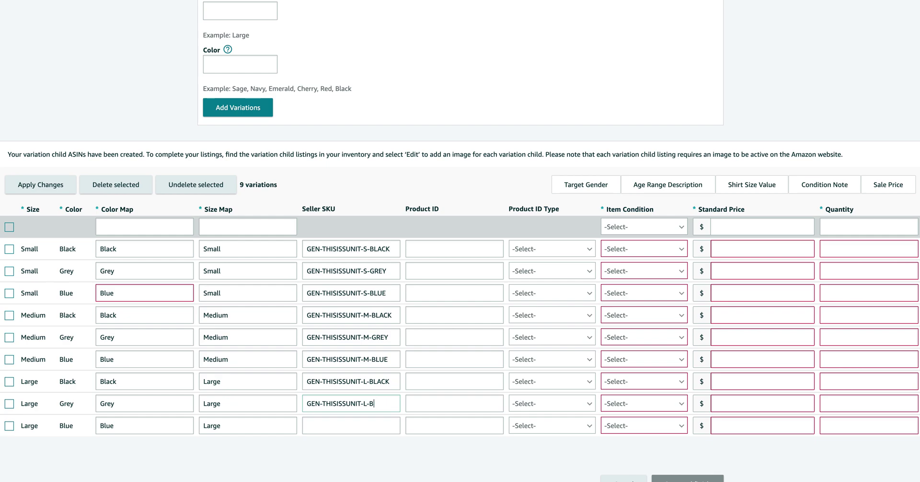
pyautogui.click(378, 419)
pyautogui.hotkey('ctrl', 'v')
pyautogui.doubleClick(383, 427)
pyautogui.press('BackSpace')
# Correct row 3's Color Map from Beige to Blue using the suggestion list.
pyautogui.click(178, 292)
pyautogui.click(133, 310)
pyautogui.click(135, 361)
pyautogui.click(144, 294)
pyautogui.press('BackSpace')
pyautogui.press('BackSpace')
pyautogui.press('BackSpace')
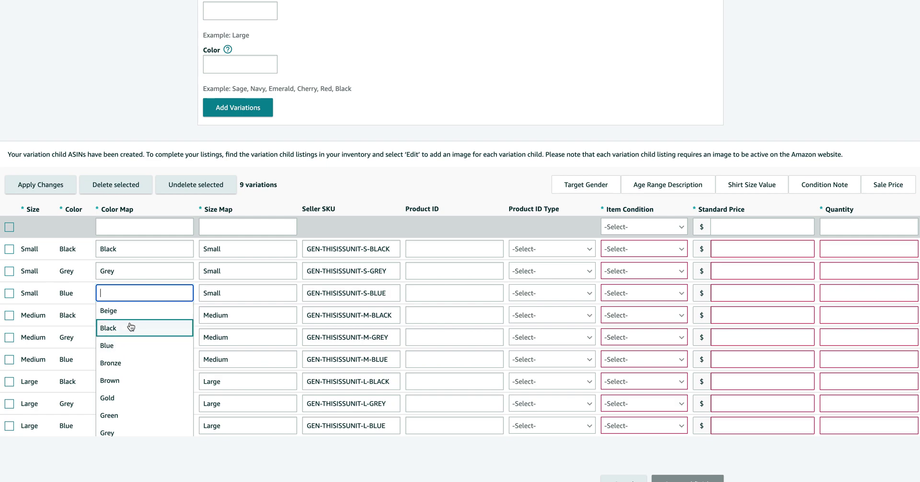
pyautogui.click(137, 314)
pyautogui.click(127, 291)
pyautogui.press('BackSpace')
pyautogui.press('BackSpace')
pyautogui.press('BackSpace')
pyautogui.press('BackSpace')
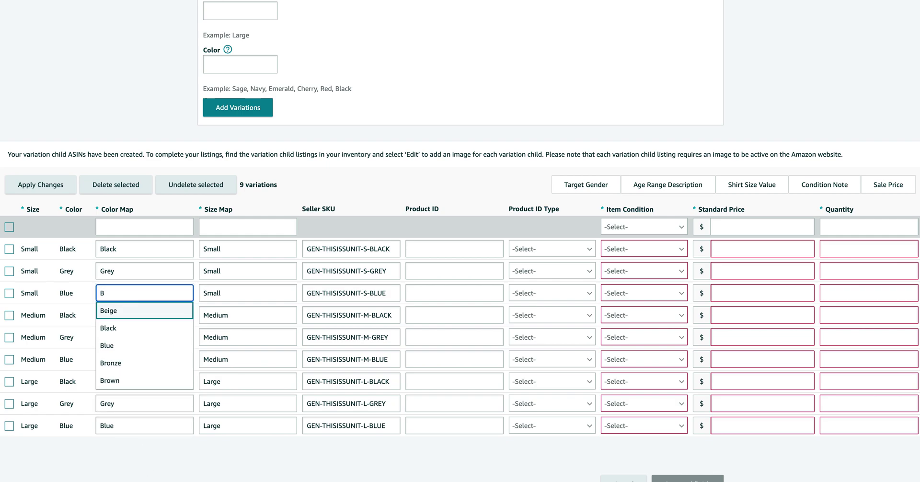
pyautogui.write('lue')
pyautogui.click(125, 317)
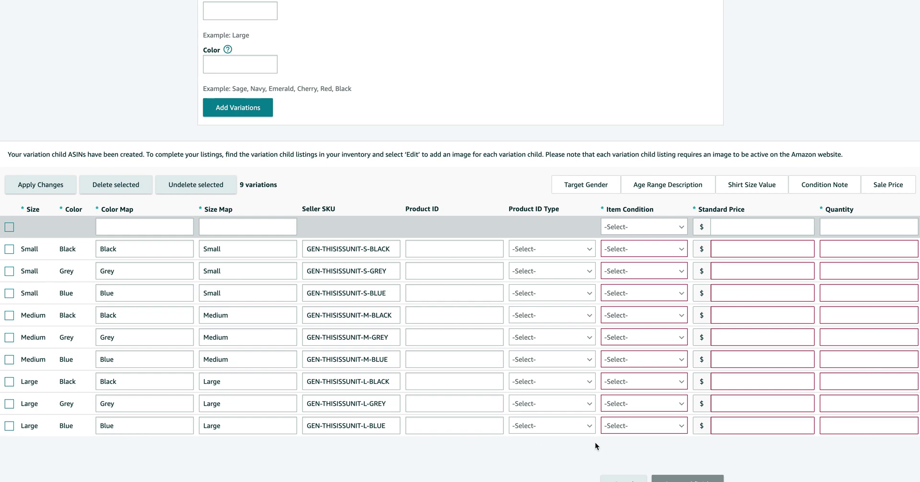
# Select all nine rows and bulk-apply condition New, standard price 25 and quantity 0.
pyautogui.scroll(-1, 667, 450)
pyautogui.scroll(1, 517, 424)
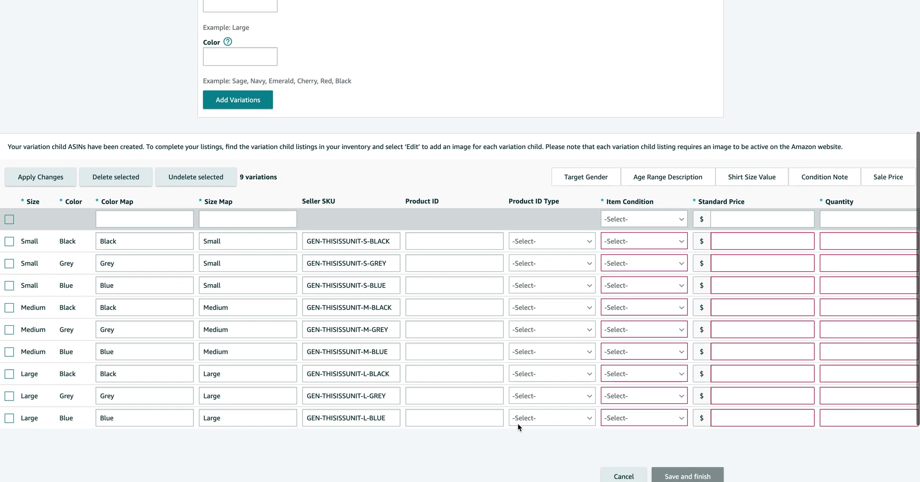
pyautogui.click(9, 220)
pyautogui.scroll(-2, 340, 351)
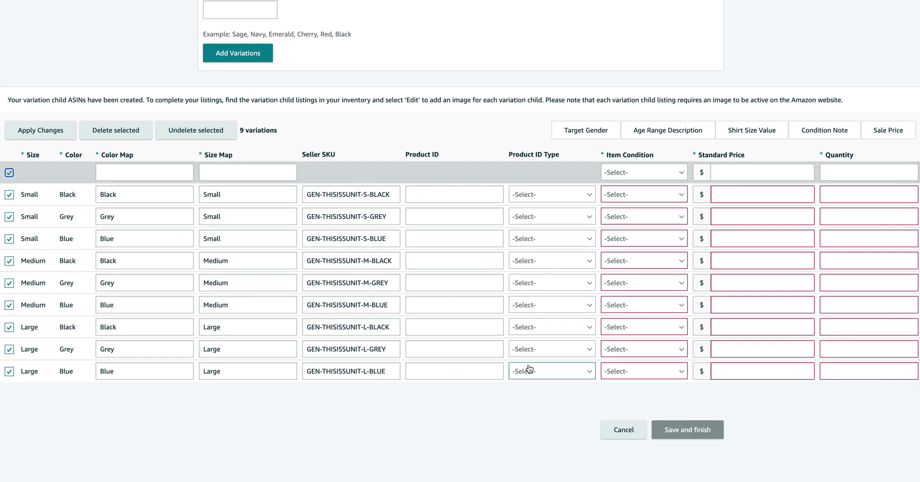
pyautogui.scroll(1, 472, 427)
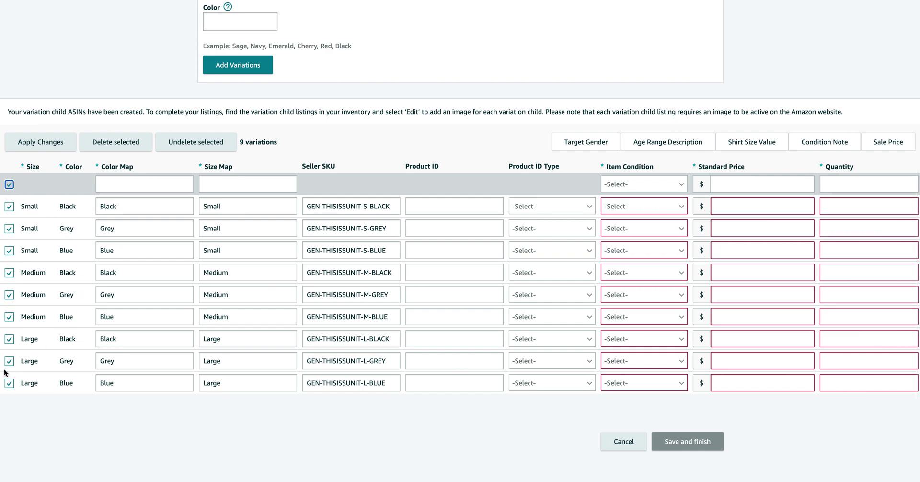
pyautogui.click(661, 186)
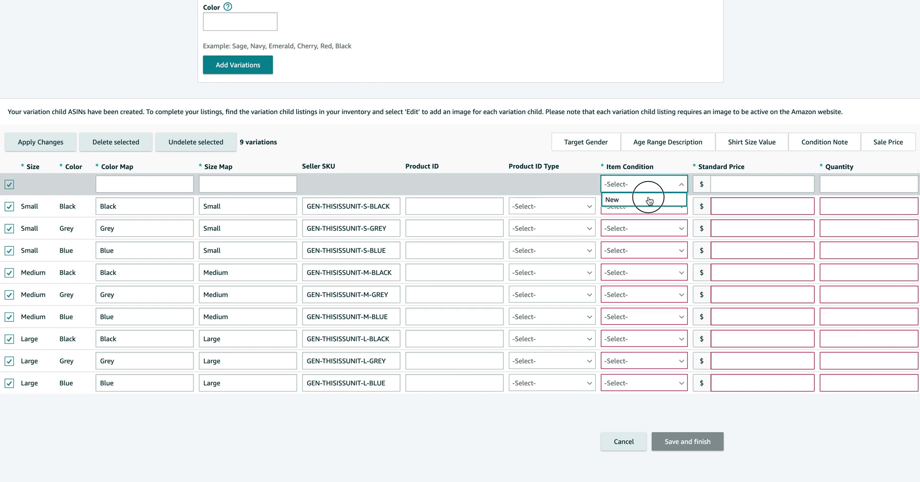
pyautogui.click(646, 199)
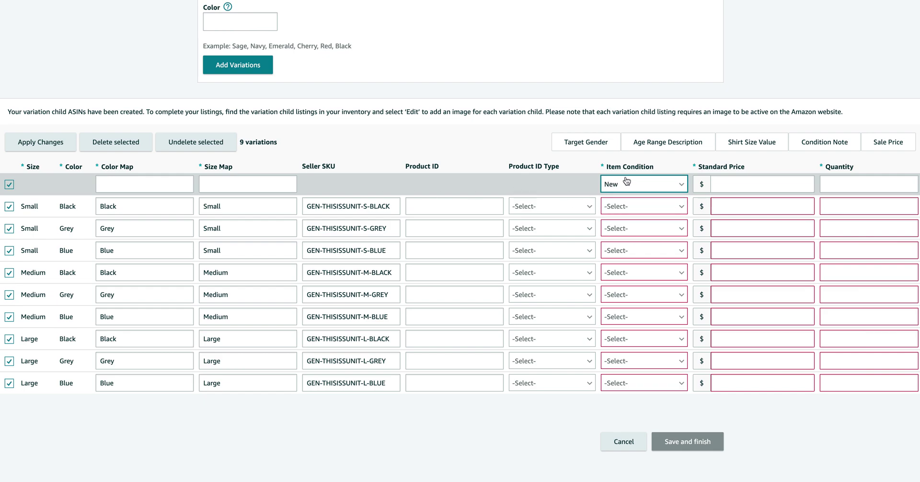
pyautogui.click(736, 185)
pyautogui.write('25')
pyautogui.click(847, 183)
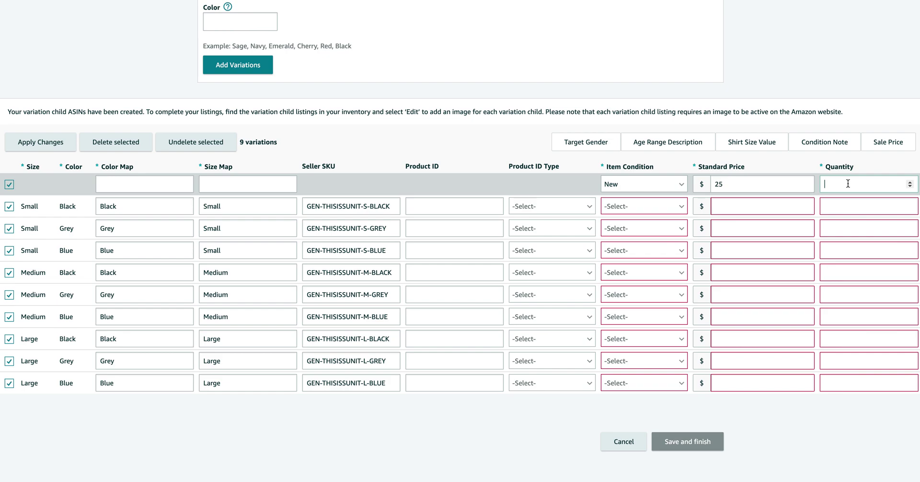
pyautogui.click(48, 144)
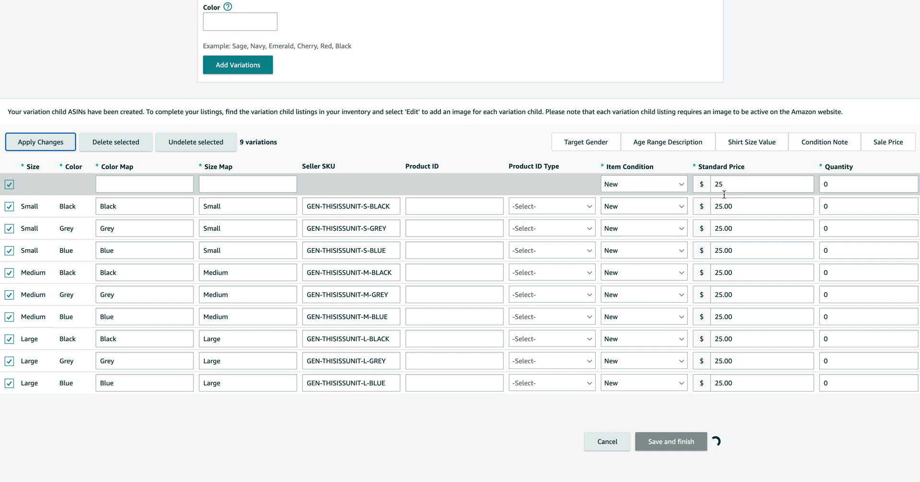
# Apply a 20.00 sale price running 09/01/2020 to 09/28/2020 to every variation.
pyautogui.click(879, 144)
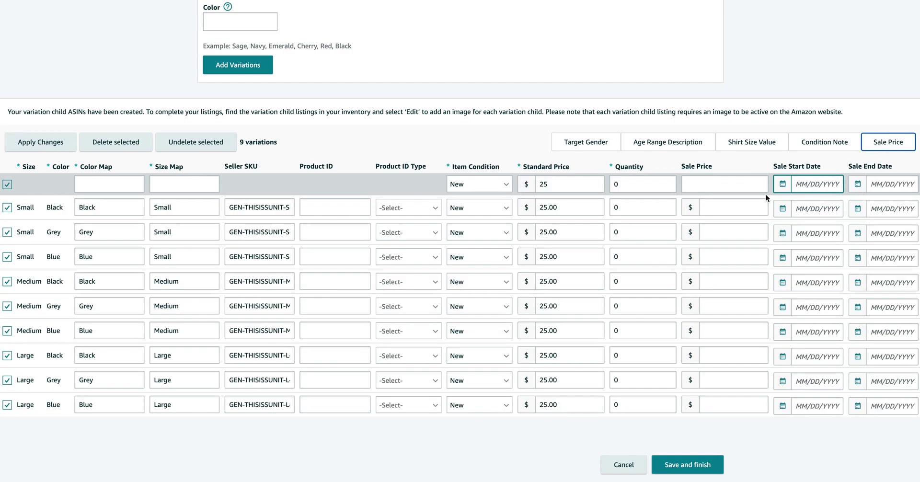
pyautogui.click(716, 183)
pyautogui.write('20')
pyautogui.click(814, 183)
pyautogui.click(838, 253)
pyautogui.click(891, 184)
pyautogui.click(887, 322)
pyautogui.click(51, 143)
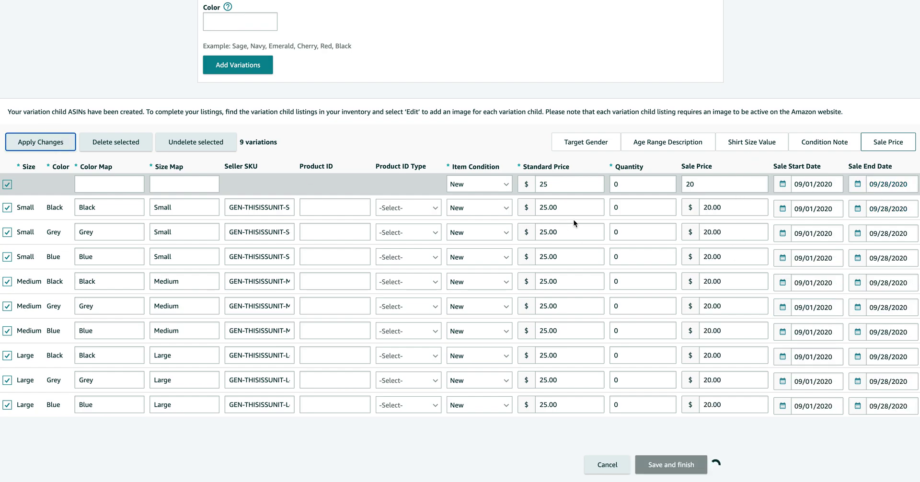
# Add a Target Gender column and set all nine variations to Male.
pyautogui.scroll(-1, 574, 220)
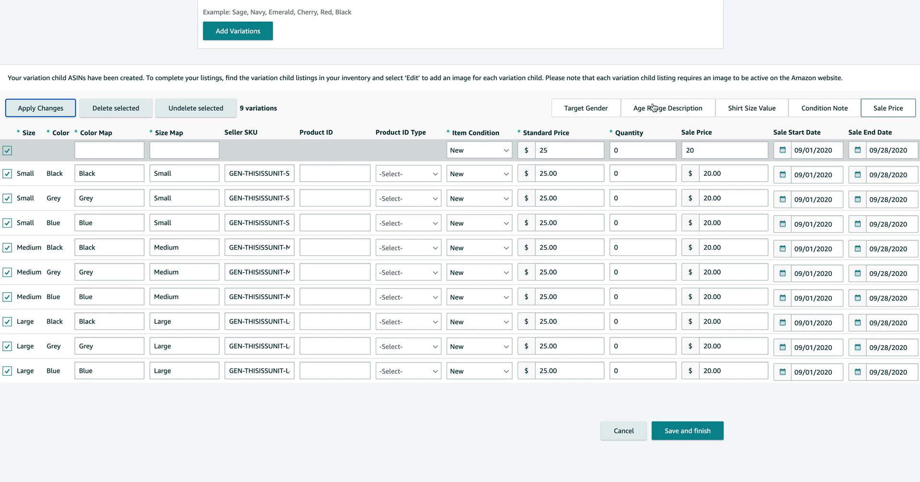
pyautogui.click(595, 109)
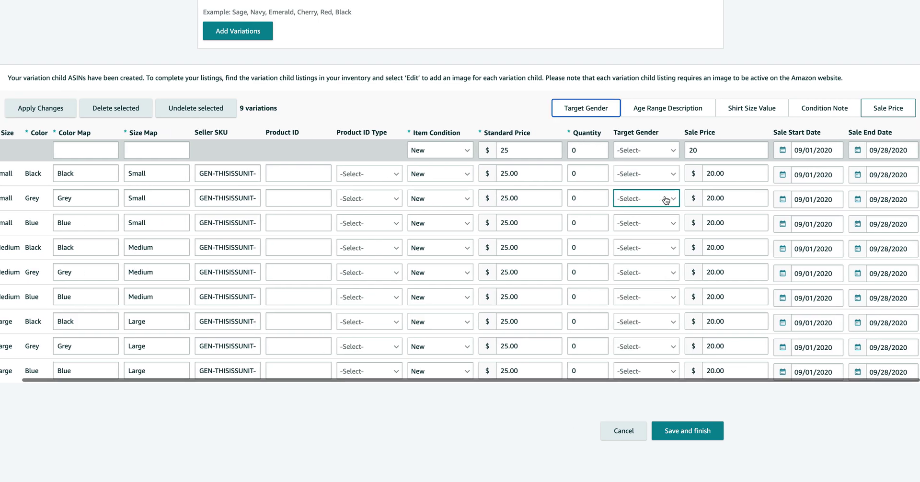
pyautogui.click(642, 150)
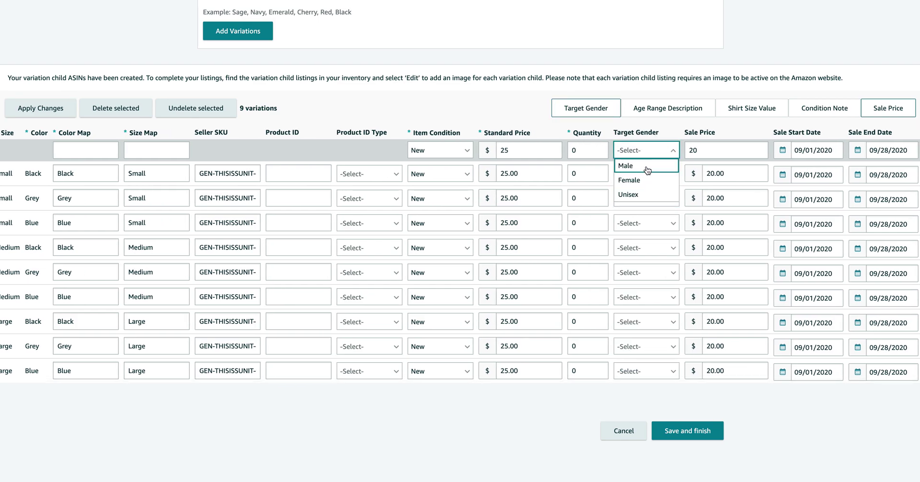
pyautogui.click(647, 170)
pyautogui.click(41, 109)
pyautogui.scroll(3, 633, 296)
pyautogui.scroll(5, 633, 295)
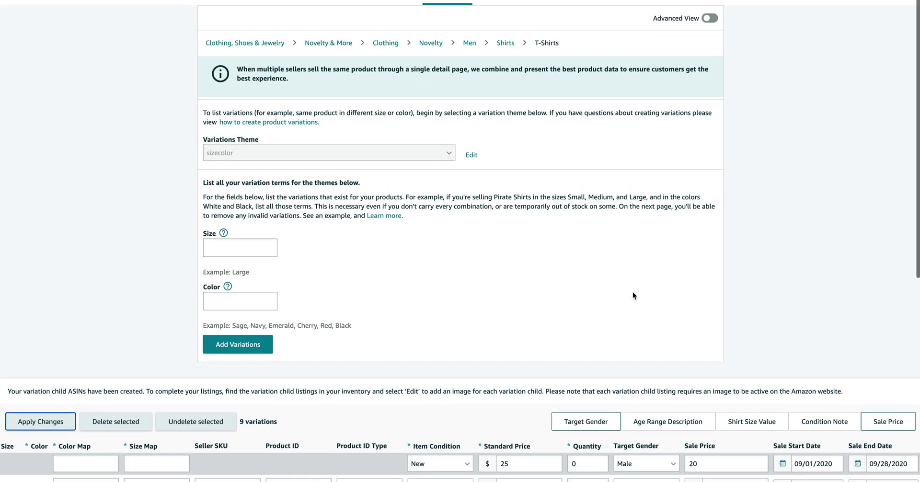
pyautogui.scroll(-8, 632, 294)
pyautogui.scroll(-2, 633, 292)
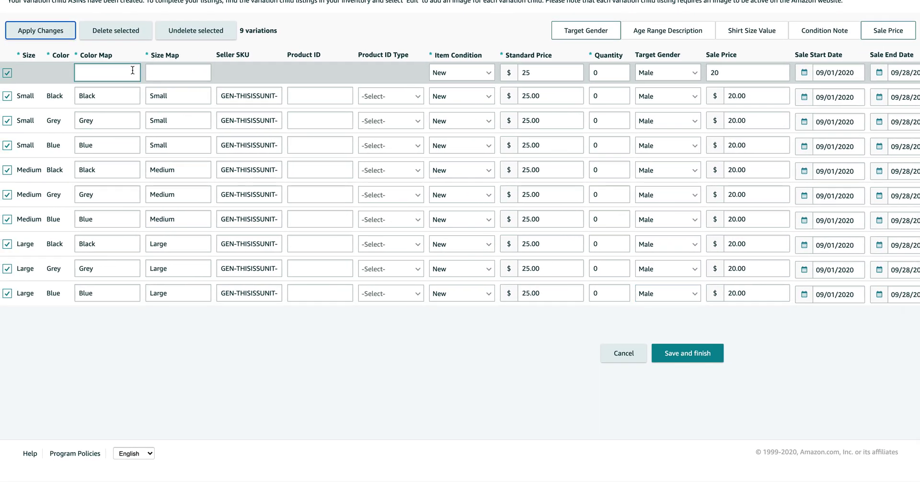
pyautogui.scroll(1, 604, 219)
pyautogui.scroll(7, 604, 228)
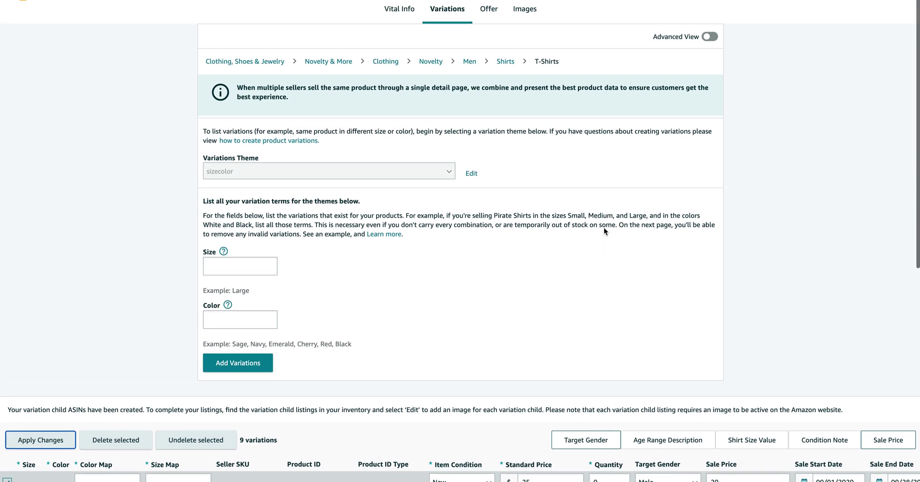
pyautogui.scroll(-10, 603, 228)
pyautogui.scroll(5, 604, 228)
pyautogui.scroll(4, 603, 228)
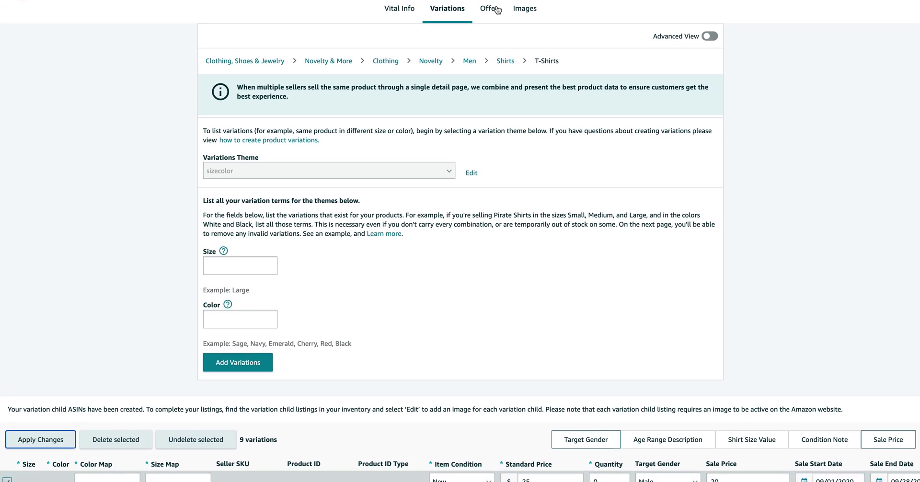
pyautogui.click(489, 9)
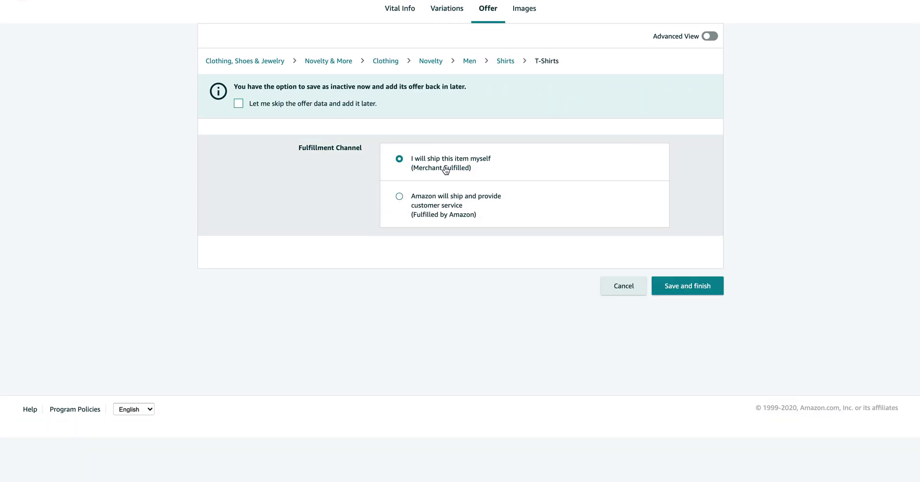
pyautogui.click(449, 12)
pyautogui.scroll(-6, 651, 337)
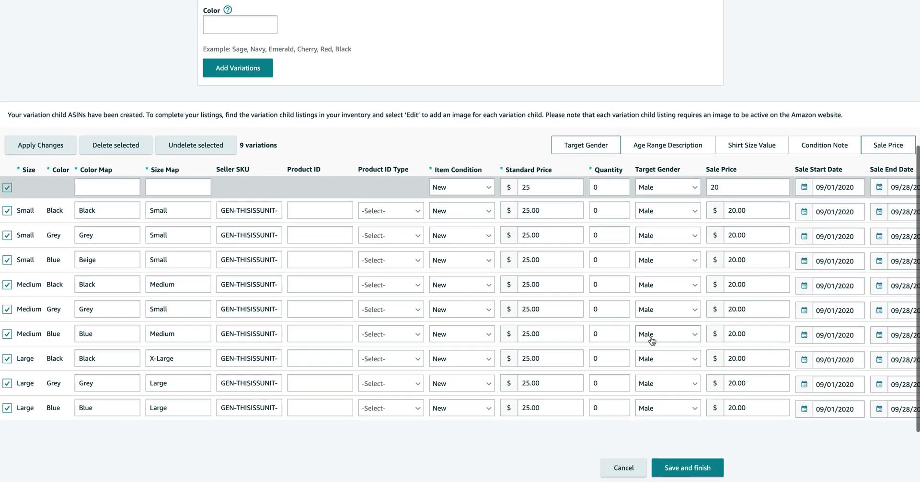
pyautogui.scroll(-1, 651, 340)
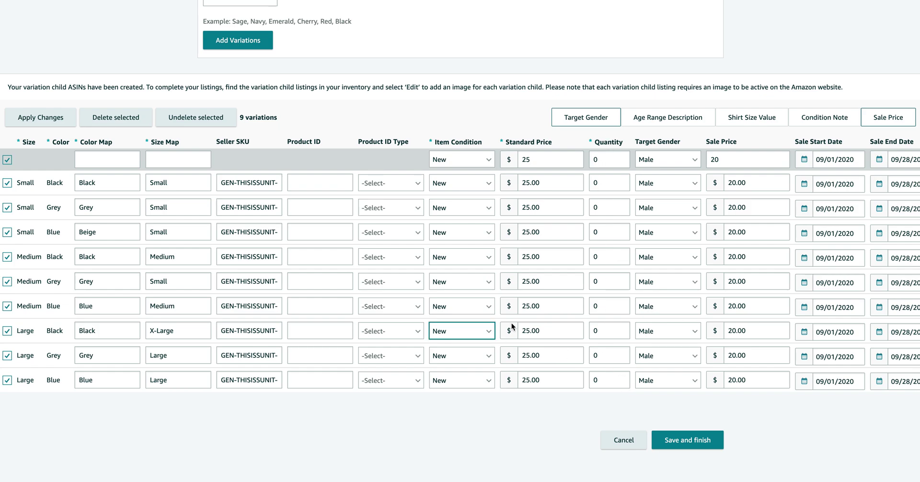
pyautogui.hscroll(1, 525, 304)
pyautogui.hscroll(-1, 525, 303)
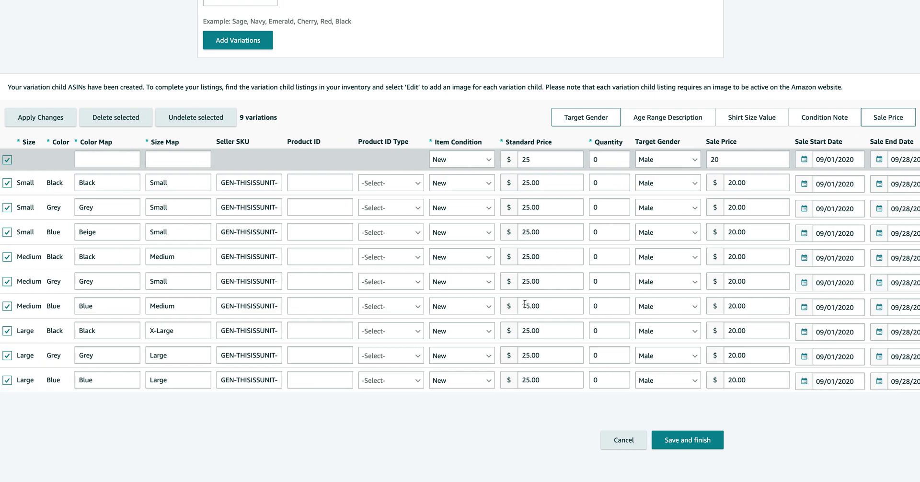